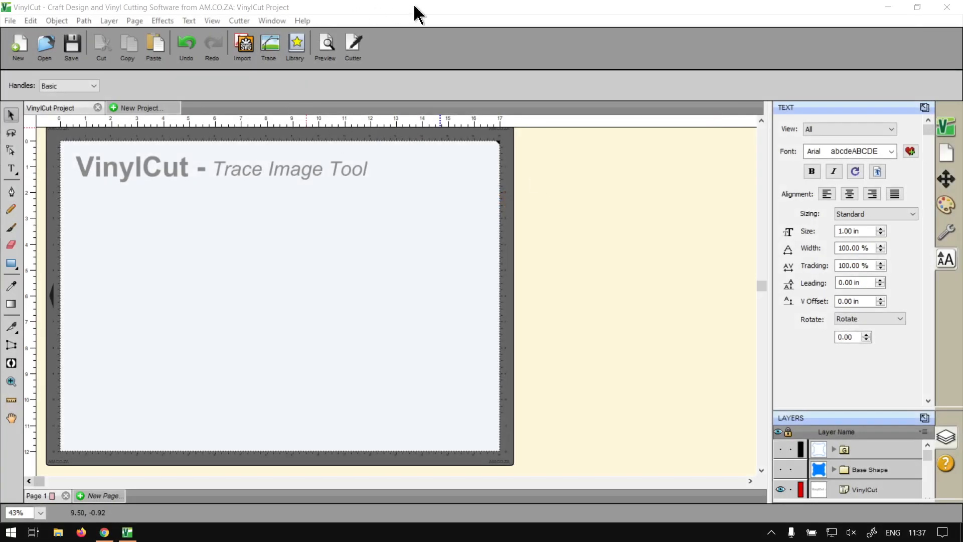
# Start the Trace Image tool and load SemiCircle.png as the source image.
pyautogui.click(426, 8)
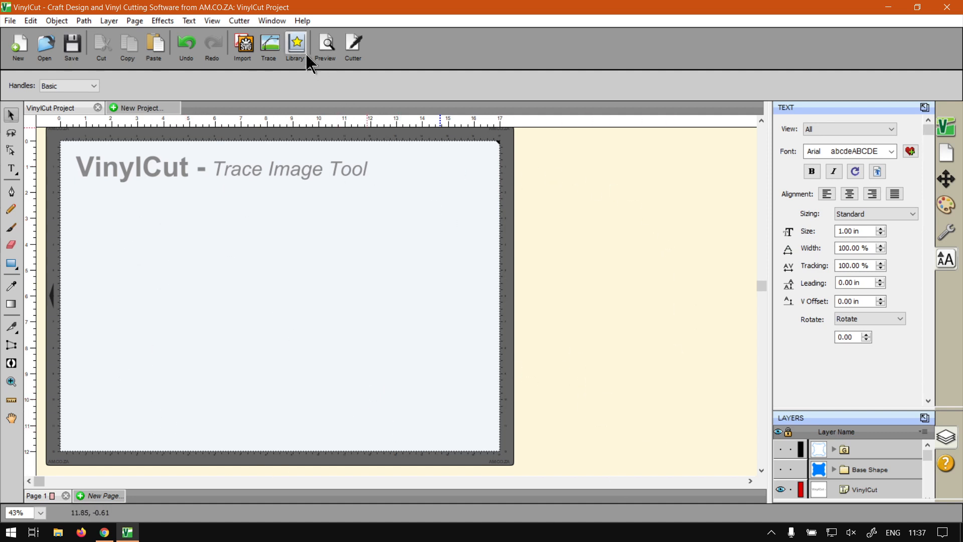
pyautogui.click(271, 59)
pyautogui.click(276, 50)
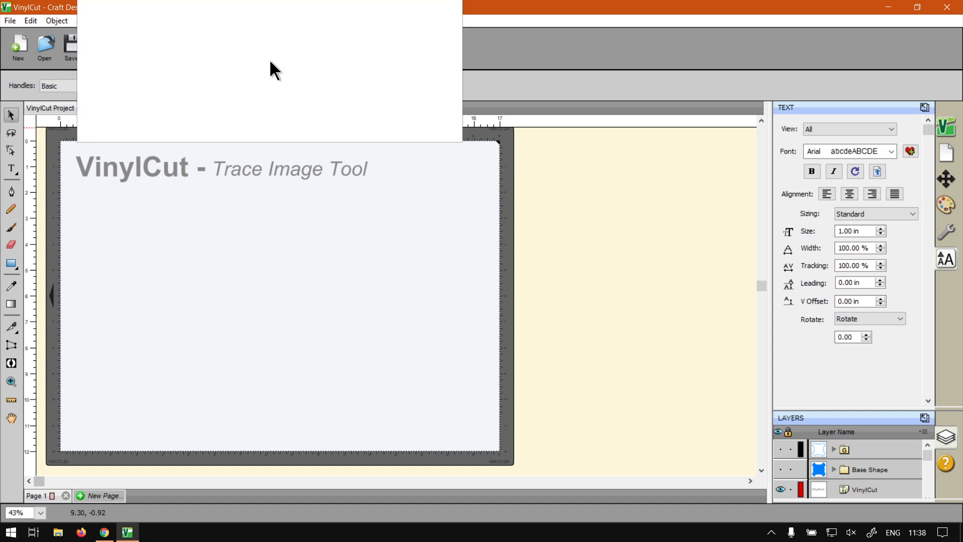
pyautogui.click(269, 43)
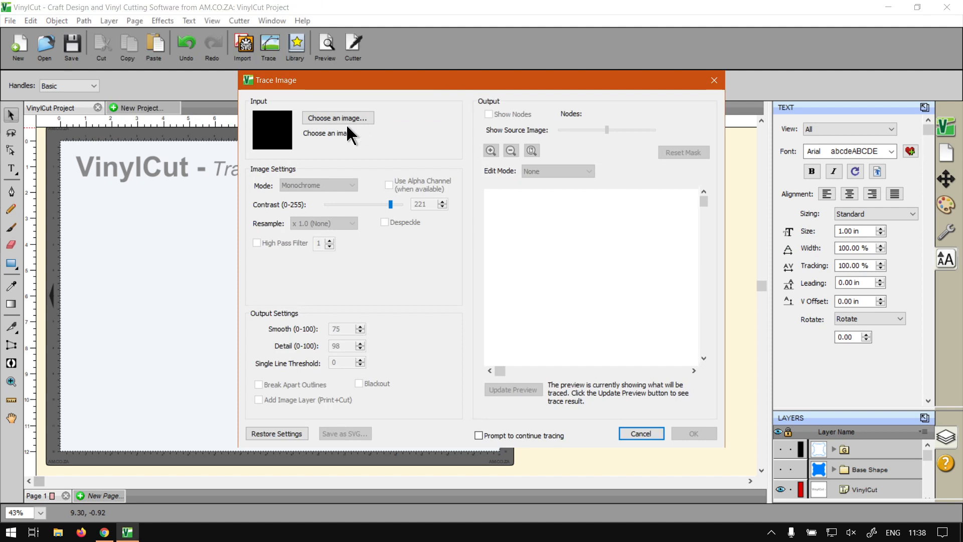
pyautogui.click(338, 121)
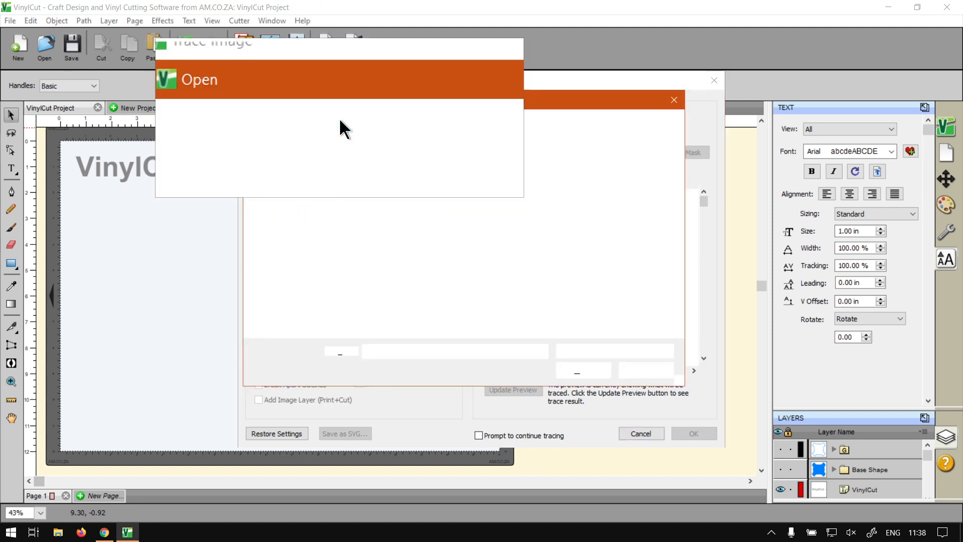
pyautogui.click(652, 195)
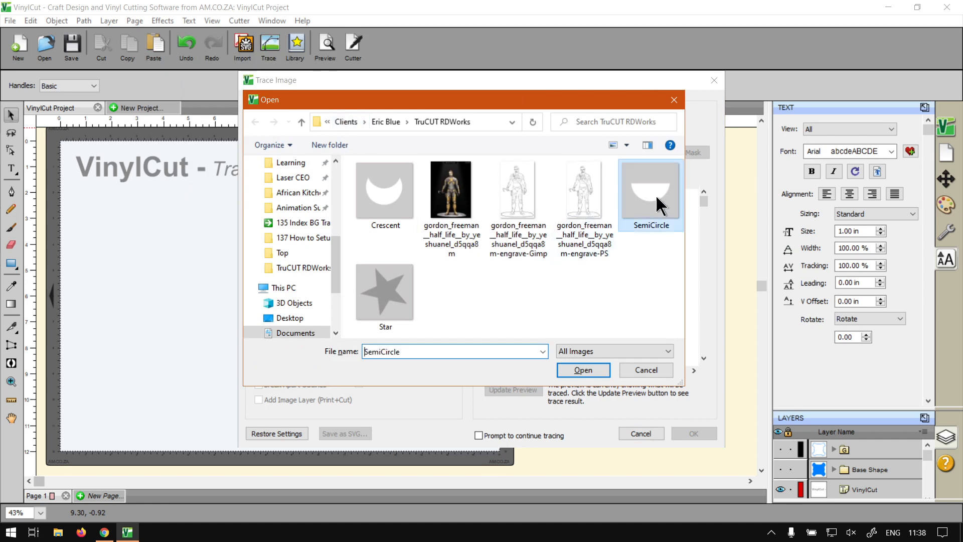
pyautogui.click(592, 372)
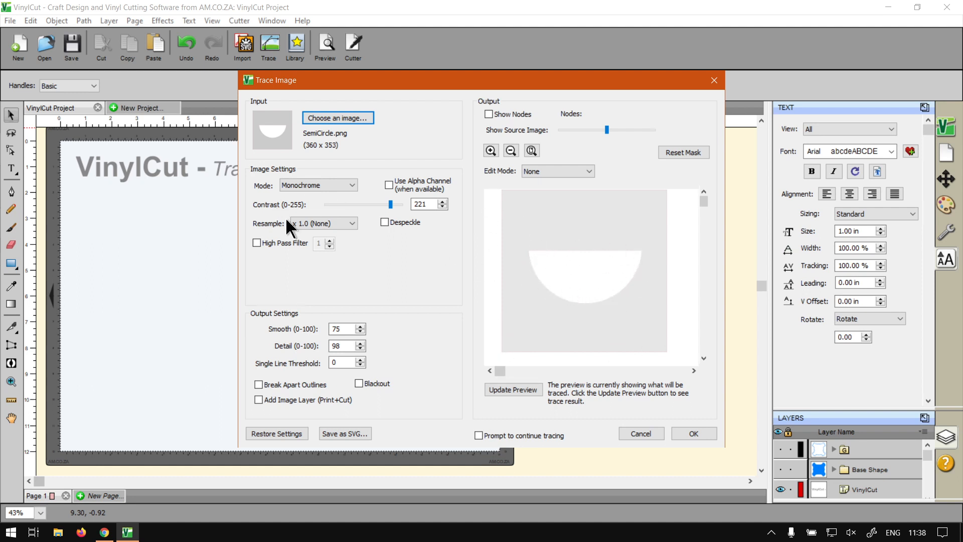
# Try the Color layers mode, then trace the semicircle image in Monochrome mode with the contrast at 221.
pyautogui.click(349, 185)
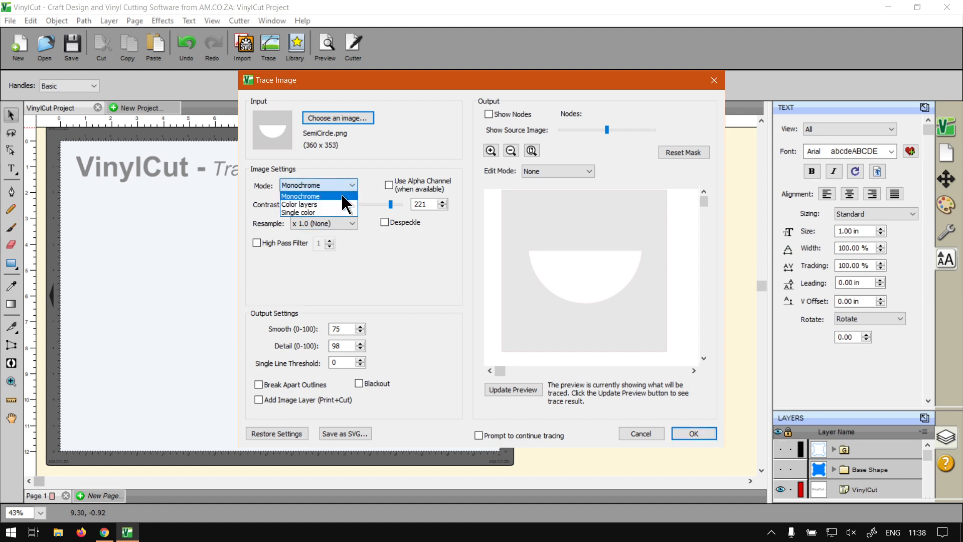
pyautogui.click(338, 202)
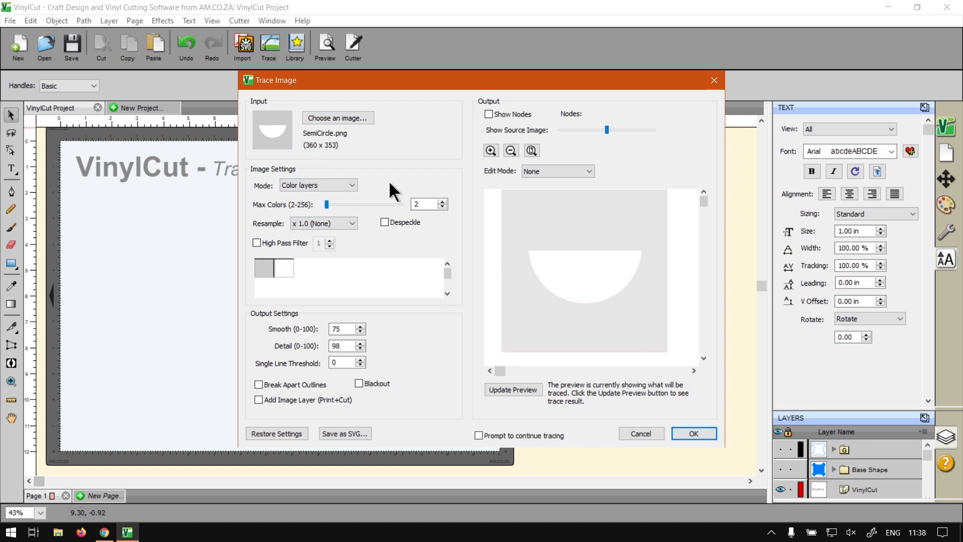
pyautogui.click(331, 185)
pyautogui.click(312, 196)
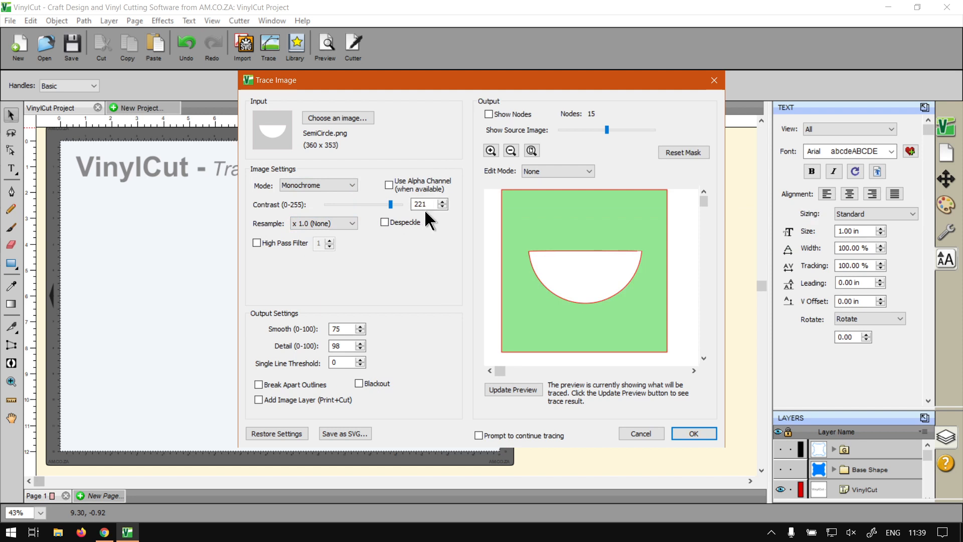
pyautogui.click(525, 386)
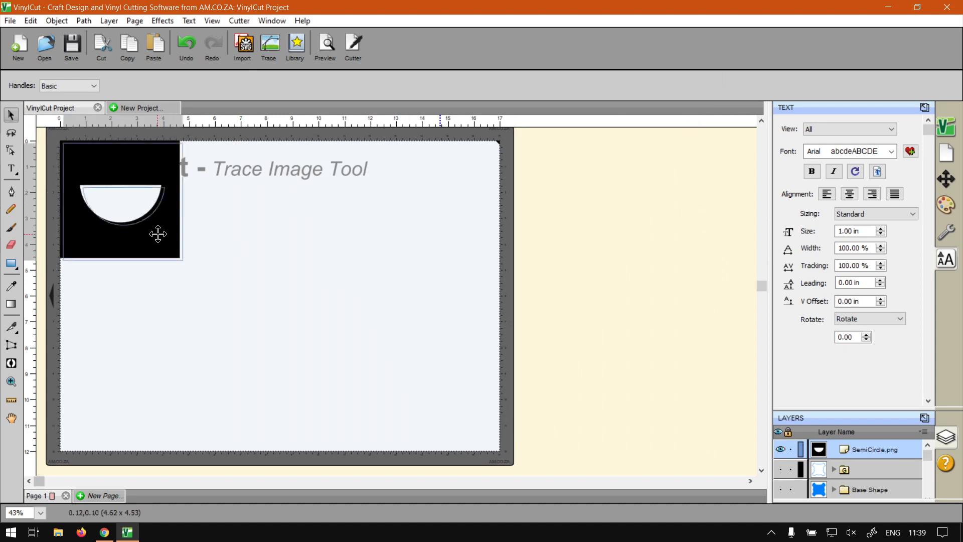
# Move the traced square with its semicircle cutout to the middle of the page.
pyautogui.moveTo(158, 234); pyautogui.dragTo(335, 280)
pyautogui.moveTo(337, 279); pyautogui.dragTo(313, 331)
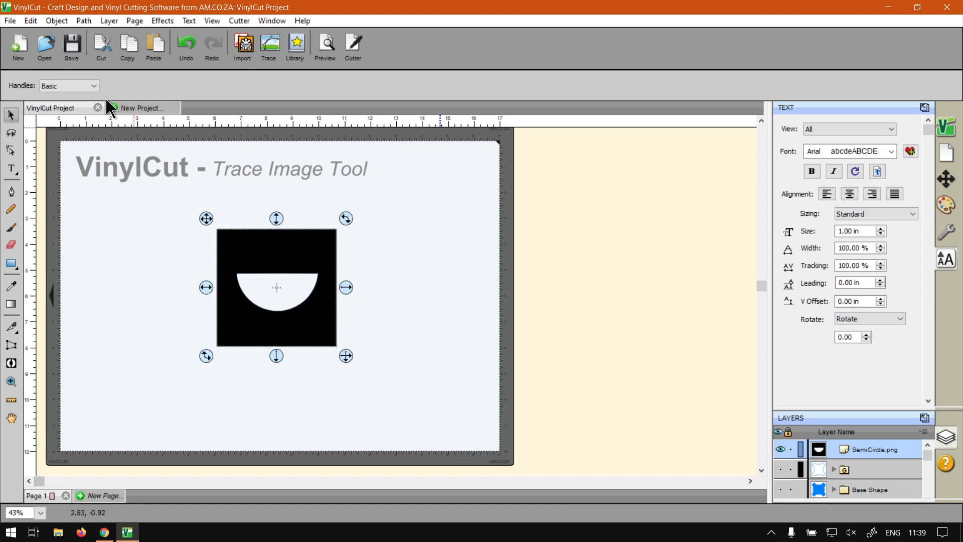
pyautogui.click(498, 389)
pyautogui.click(303, 329)
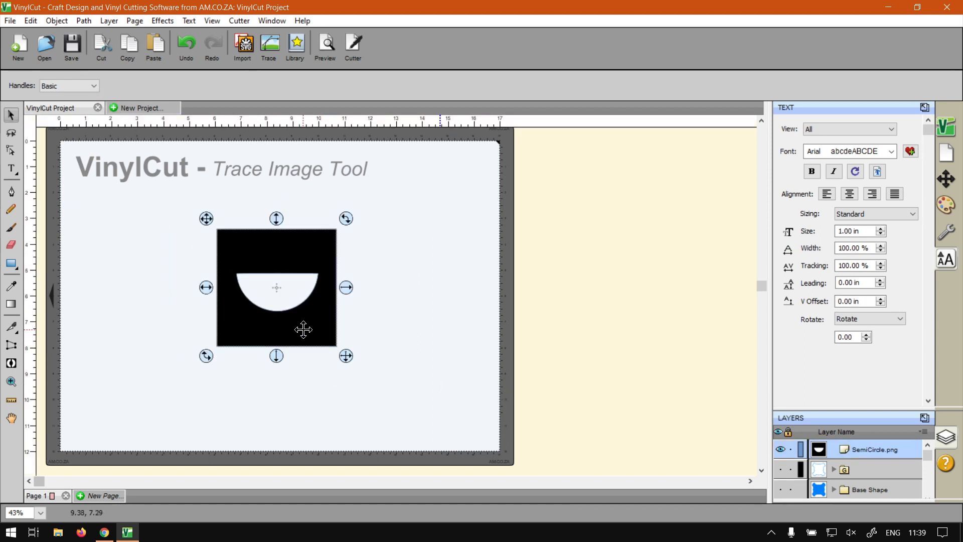
# Select the whole traced shape and break it apart into separate square and semicircle objects.
pyautogui.click(386, 386)
pyautogui.moveTo(377, 365); pyautogui.dragTo(195, 218)
pyautogui.click(378, 386)
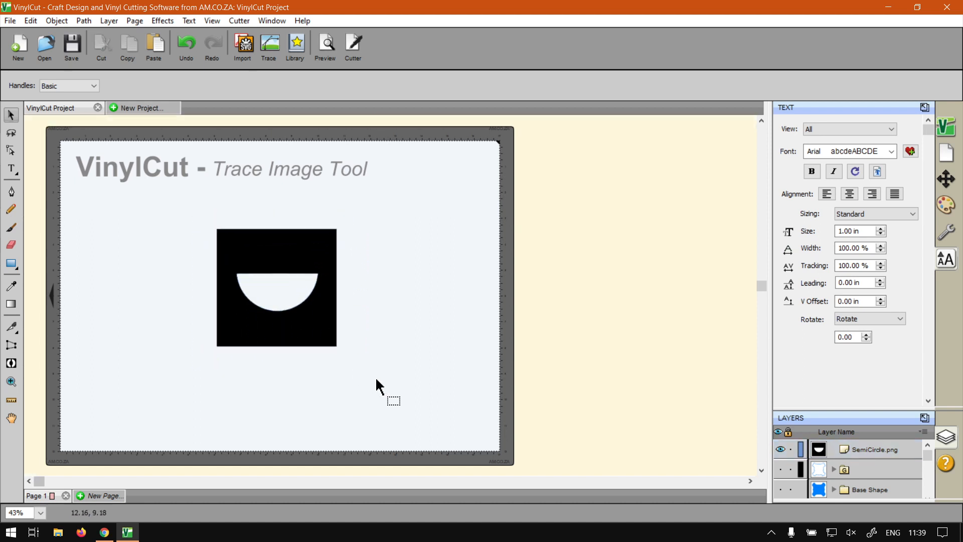
pyautogui.moveTo(376, 386); pyautogui.dragTo(256, 271)
pyautogui.click(387, 405)
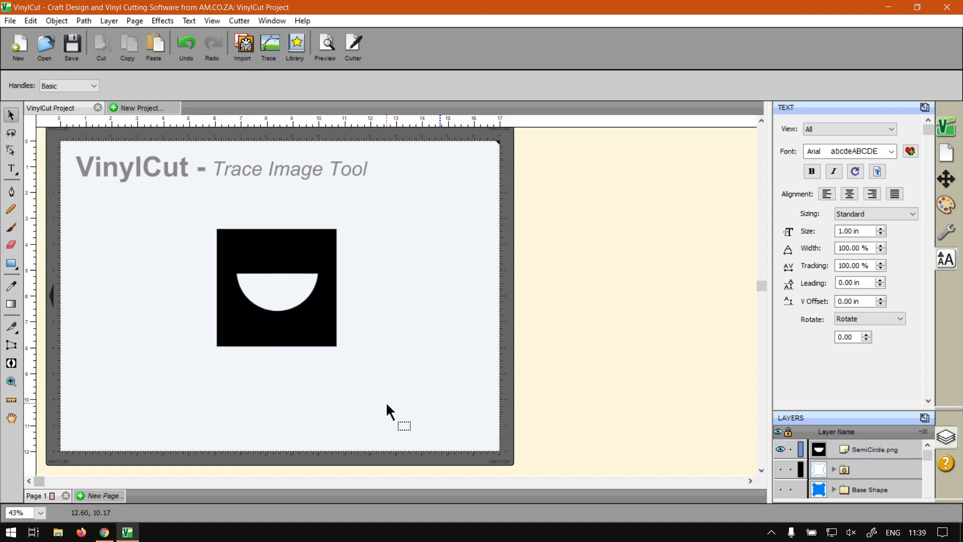
pyautogui.moveTo(367, 384); pyautogui.dragTo(200, 219)
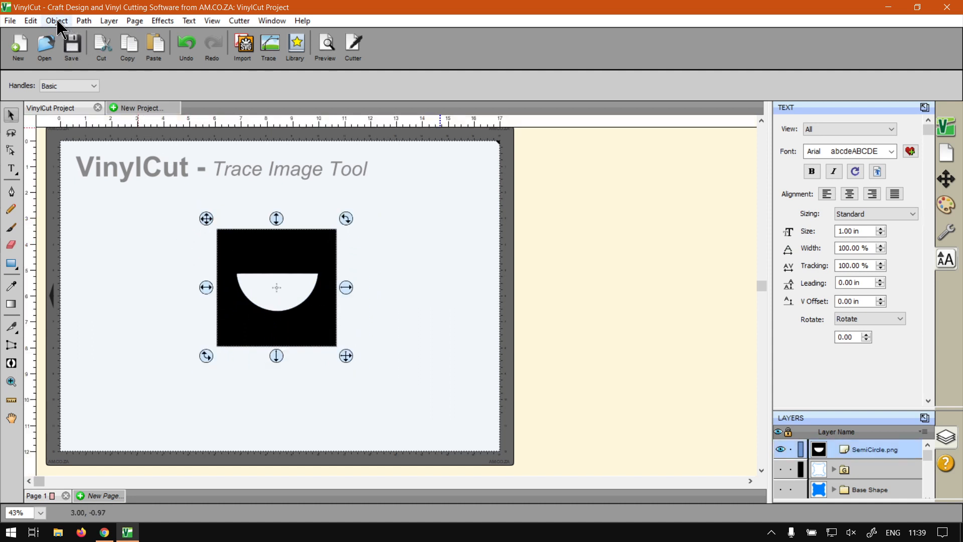
pyautogui.click(57, 23)
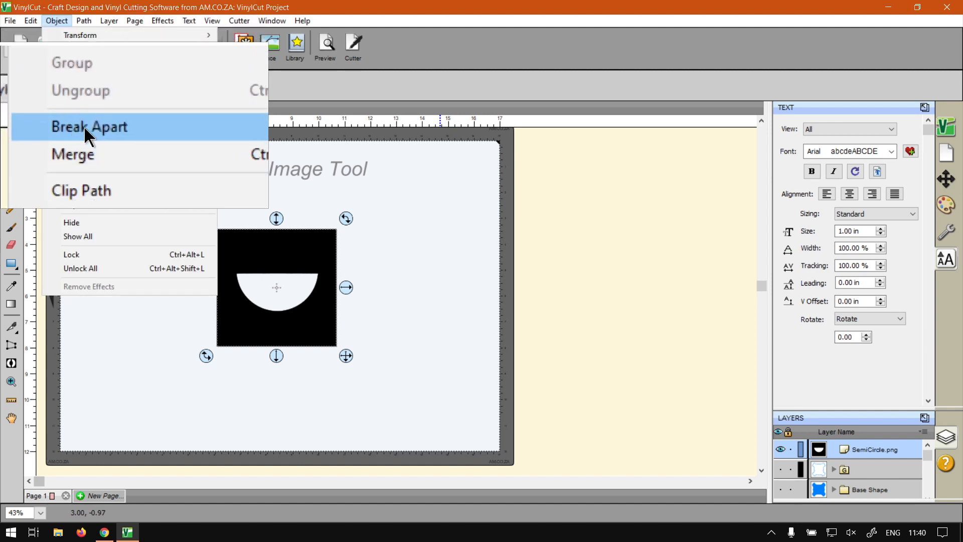
pyautogui.click(115, 127)
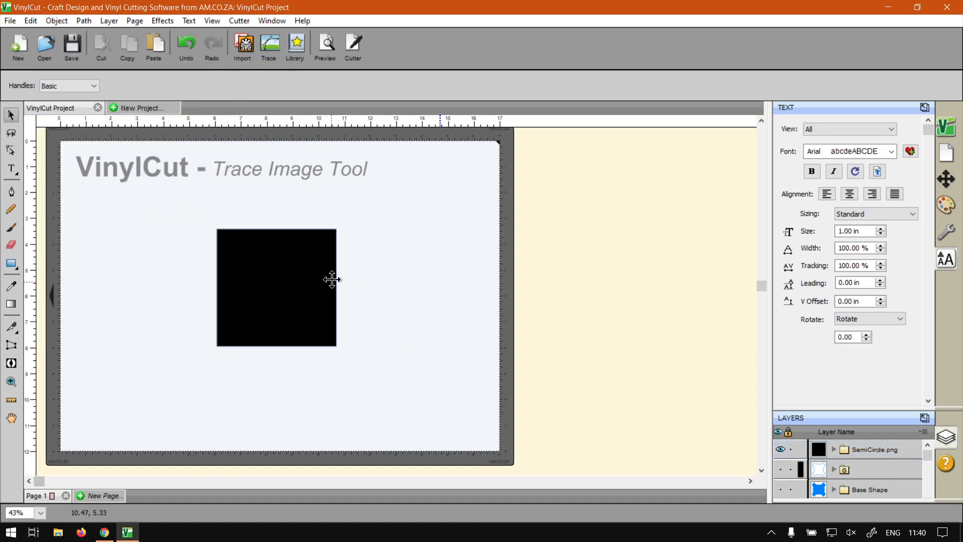
# Separate the two pieces by moving the square to the right and the semicircle to the left.
pyautogui.click(311, 269)
pyautogui.moveTo(316, 257); pyautogui.dragTo(441, 261)
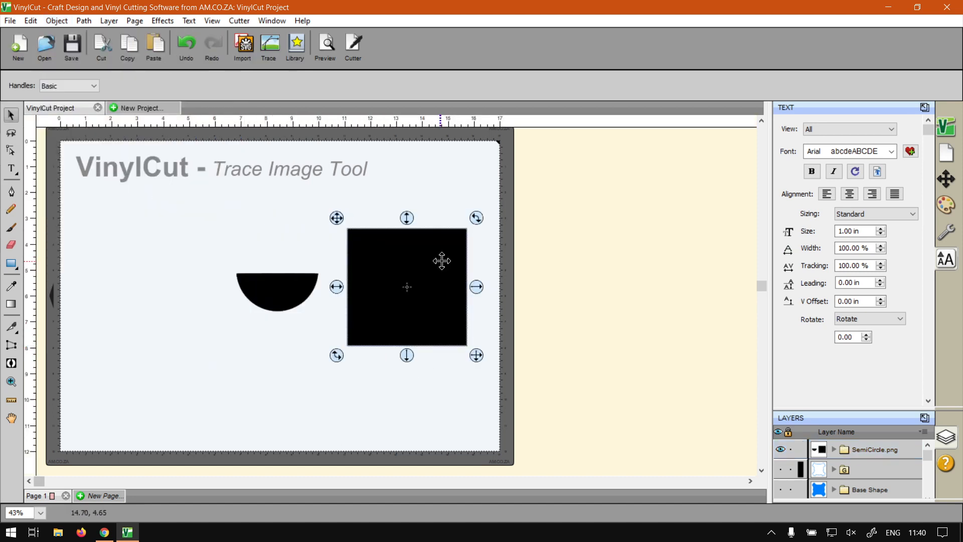
pyautogui.click(281, 288)
pyautogui.moveTo(281, 288); pyautogui.dragTo(225, 277)
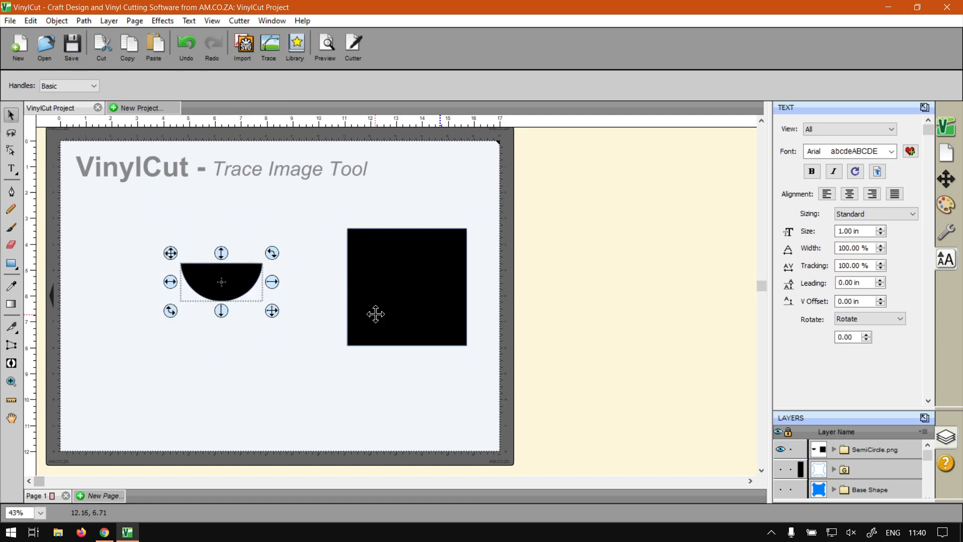
# Delete the traced square and the semicircle from the page.
pyautogui.click(427, 294)
pyautogui.press('Delete')
pyautogui.scroll(1, 204, 307)
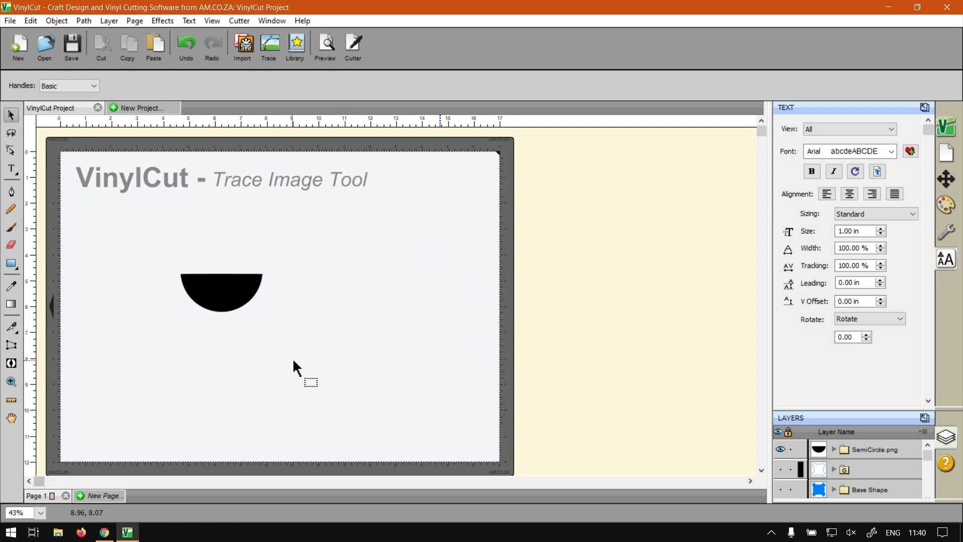
pyautogui.click(239, 296)
pyautogui.press('Delete')
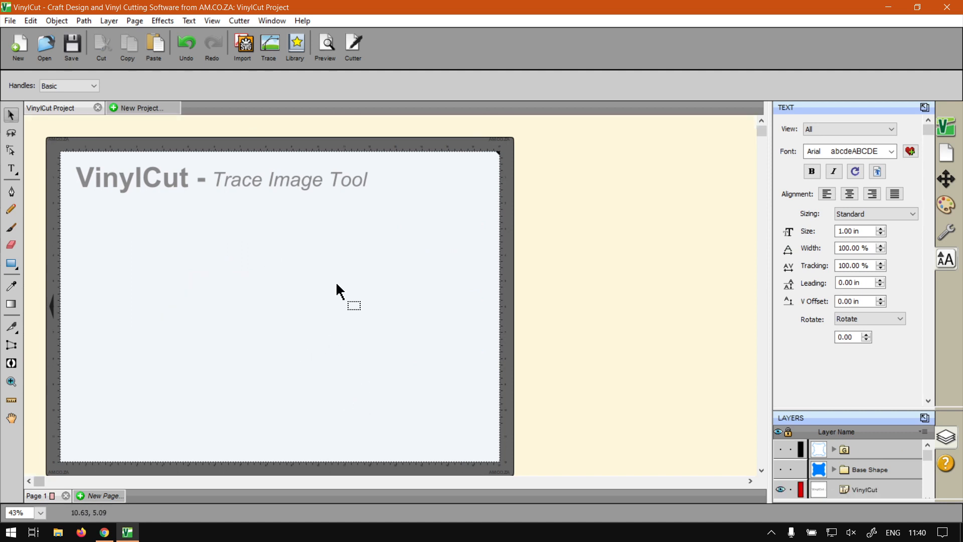
# Trace SemiCircle.png again in Monochrome mode with Break Apart Outlines enabled.
pyautogui.click(269, 46)
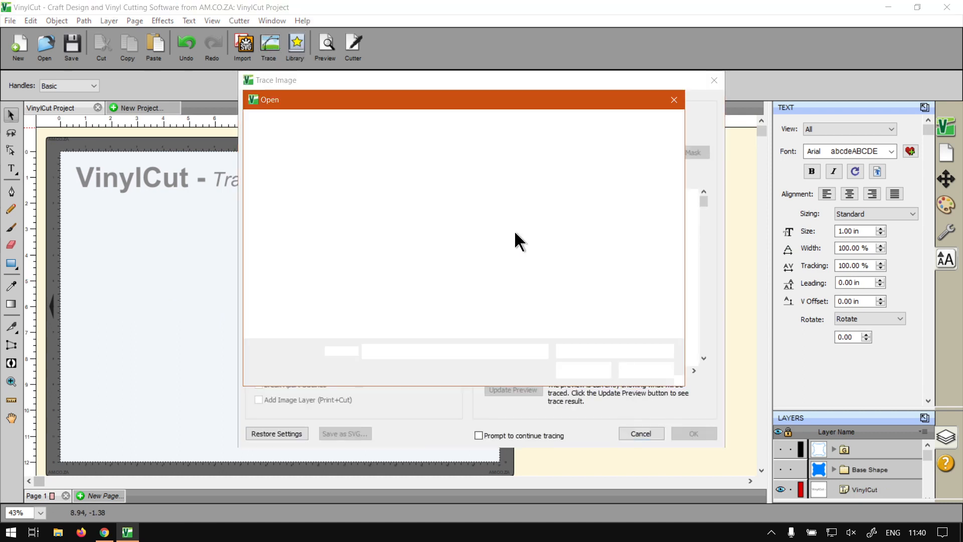
pyautogui.doubleClick(635, 181)
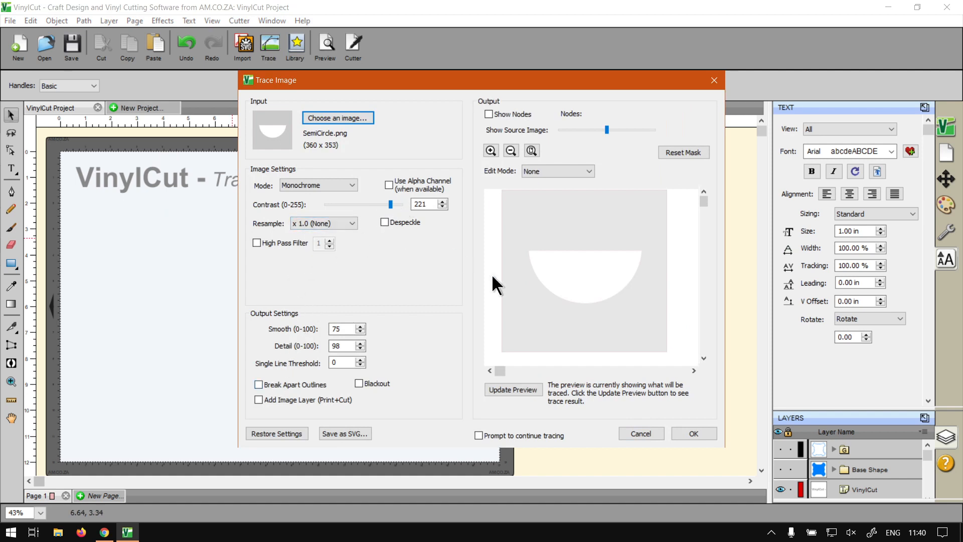
pyautogui.click(496, 391)
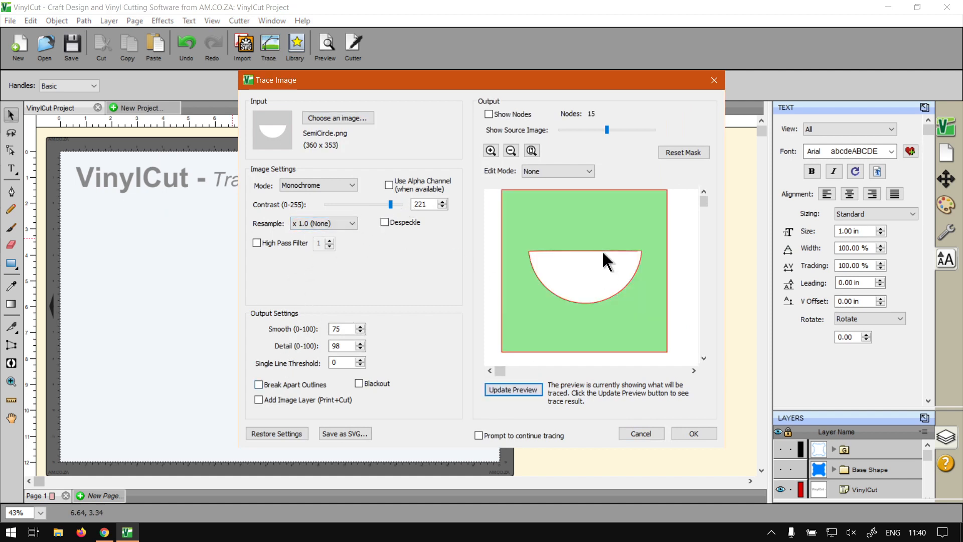
pyautogui.click(258, 385)
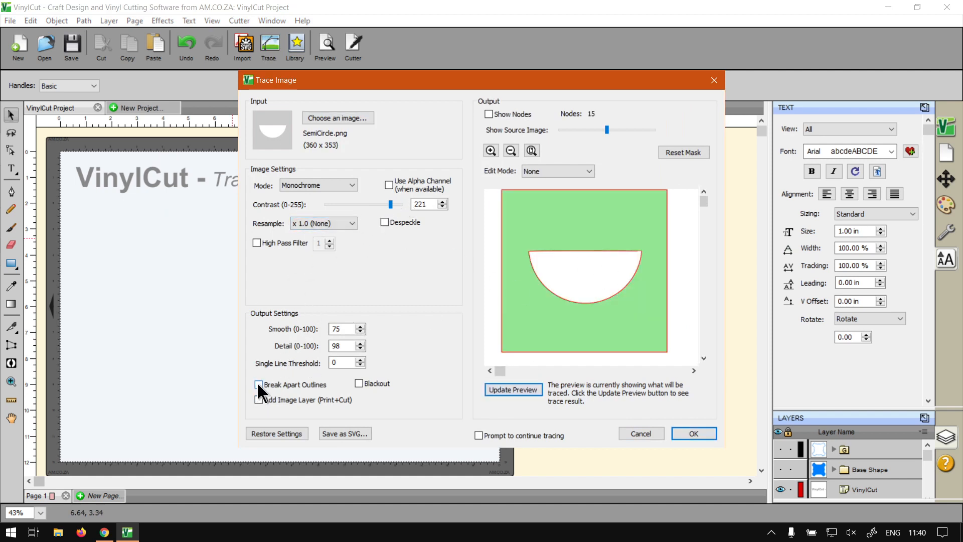
pyautogui.click(698, 432)
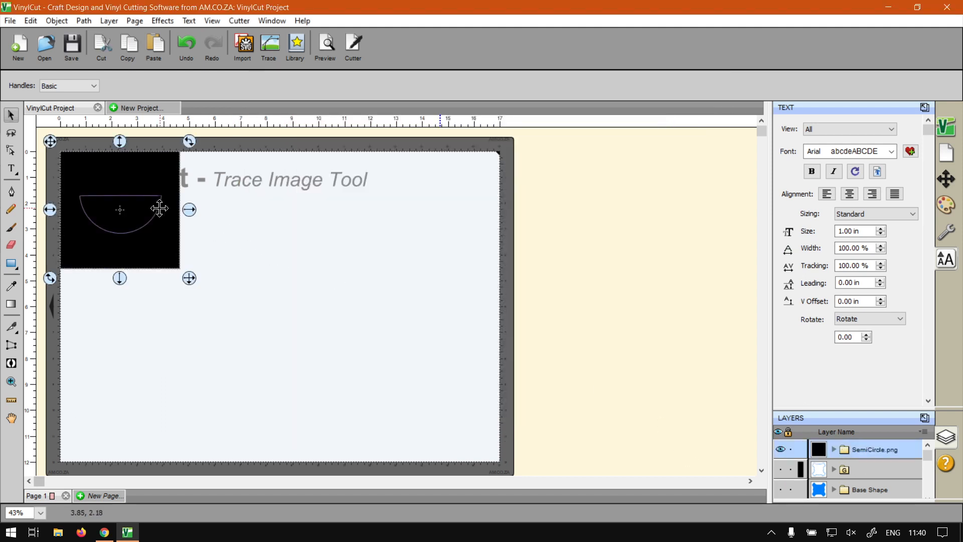
# Move the new trace to the middle of the page and delete its outer square, keeping the semicircle.
pyautogui.click(236, 260)
pyautogui.click(173, 248)
pyautogui.moveTo(140, 214); pyautogui.dragTo(295, 313)
pyautogui.click(327, 349)
pyautogui.click(301, 314)
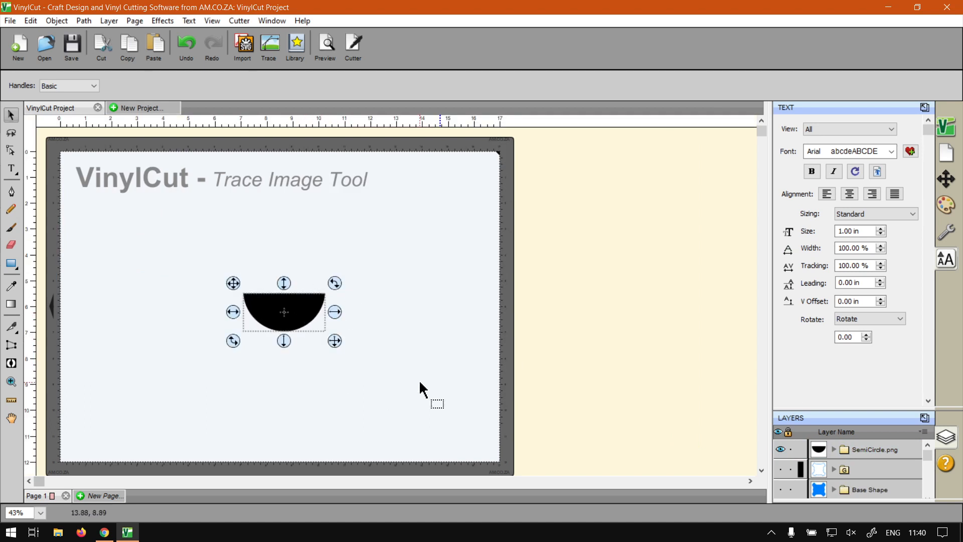
# Change the semicircle's fill color to red.
pyautogui.click(950, 203)
pyautogui.click(889, 131)
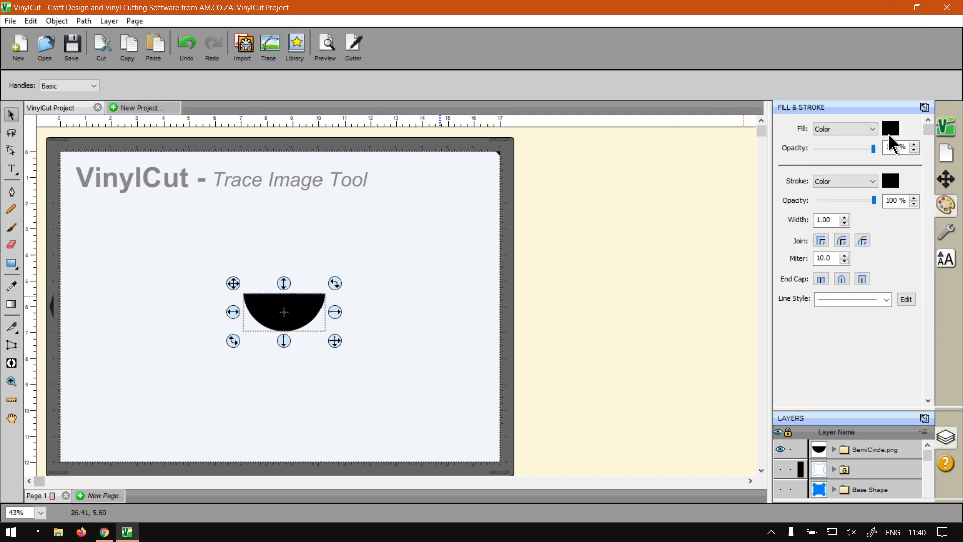
pyautogui.moveTo(462, 250); pyautogui.dragTo(502, 179)
pyautogui.click(628, 379)
pyautogui.click(350, 258)
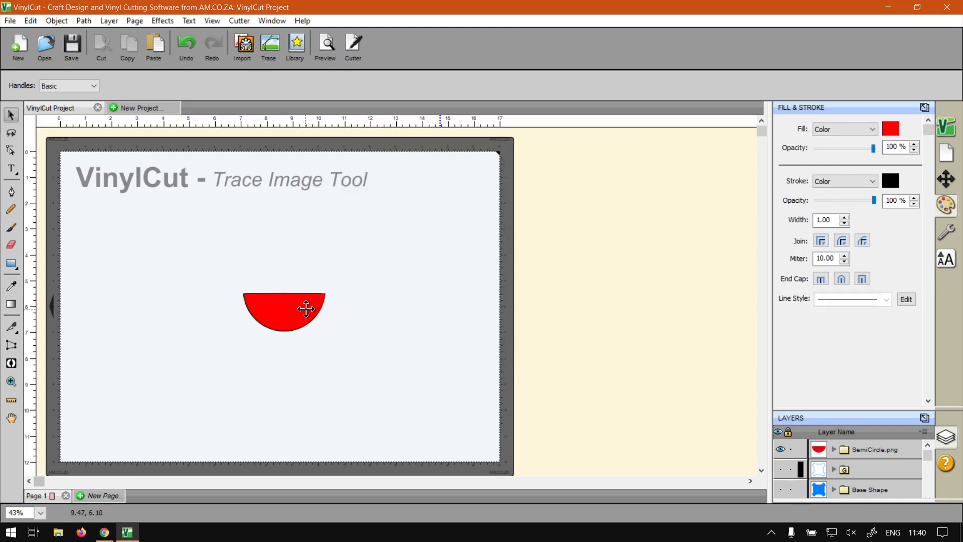
# Shift the red semicircle slightly to the left and deselect it.
pyautogui.moveTo(308, 307); pyautogui.dragTo(285, 307)
pyautogui.click(394, 329)
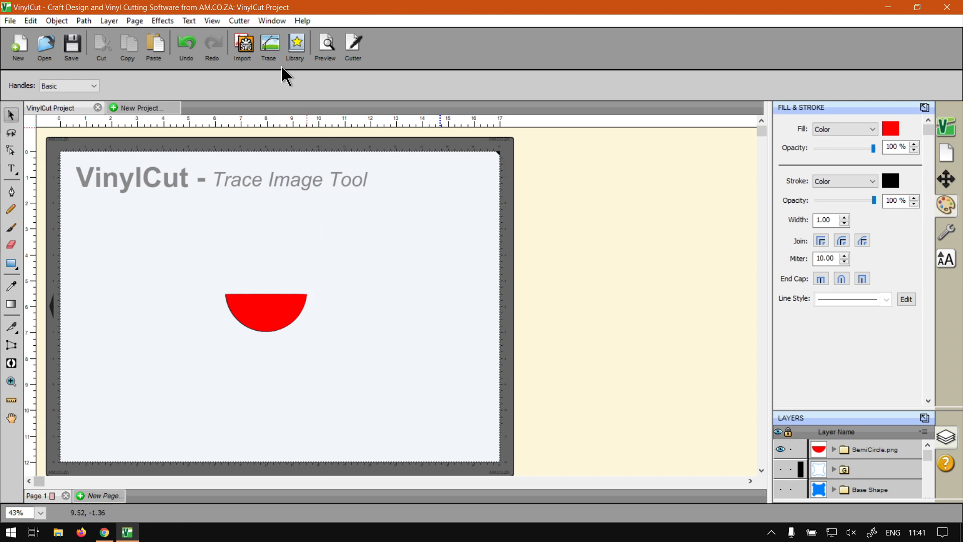
pyautogui.moveTo(277, 320)
pyautogui.mouseDown()
pyautogui.moveTo(233, 243)
pyautogui.moveTo(228, 254)
pyautogui.moveTo(354, 301)
pyautogui.moveTo(217, 271)
pyautogui.moveTo(289, 399)
pyautogui.moveTo(385, 195)
pyautogui.moveTo(243, 303)
pyautogui.moveTo(398, 378)
pyautogui.moveTo(405, 371)
pyautogui.moveTo(344, 471)
pyautogui.moveTo(273, 301)
pyautogui.moveTo(280, 314)
pyautogui.mouseUp()
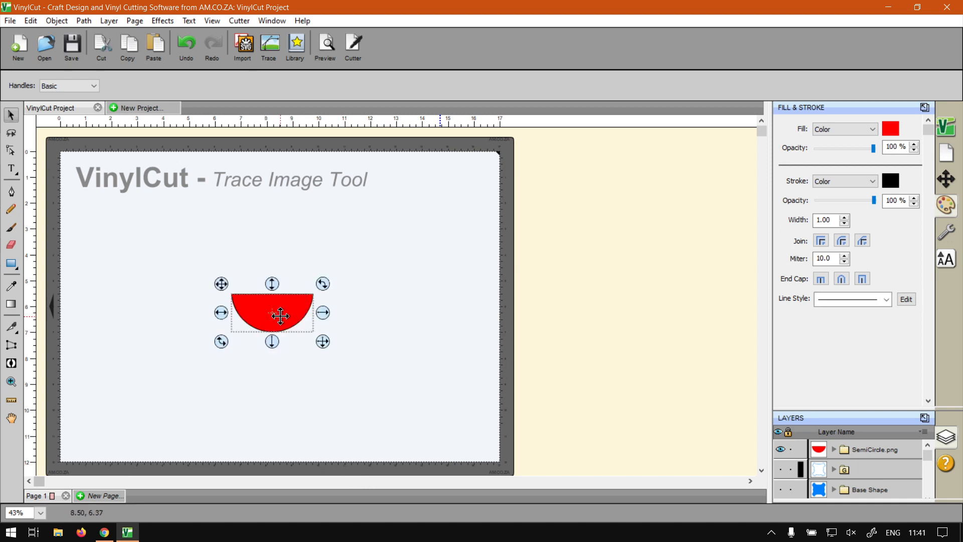
pyautogui.click(372, 382)
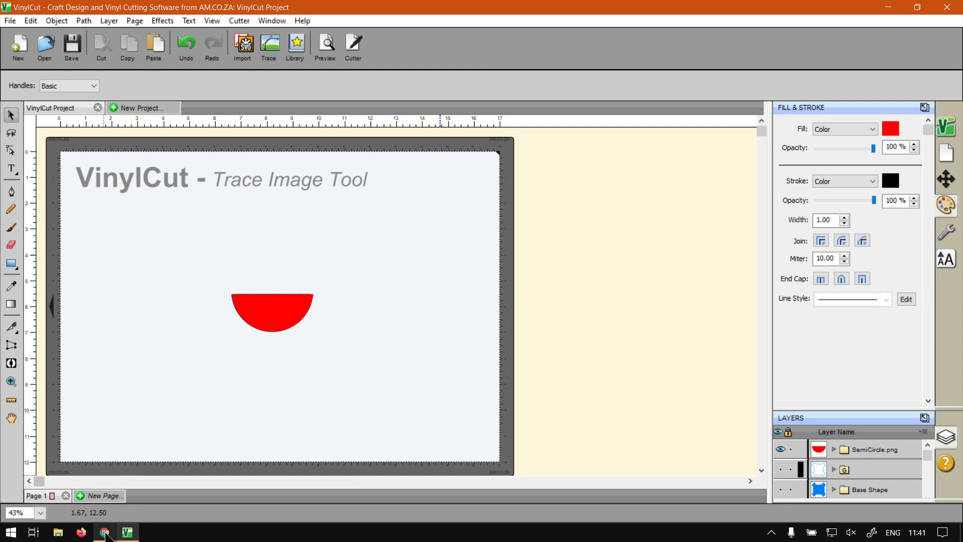
# Switch to Chrome and look over the Software Training Videos home page on softwaretraining.co.za.
pyautogui.moveTo(107, 535)
pyautogui.click(104, 477)
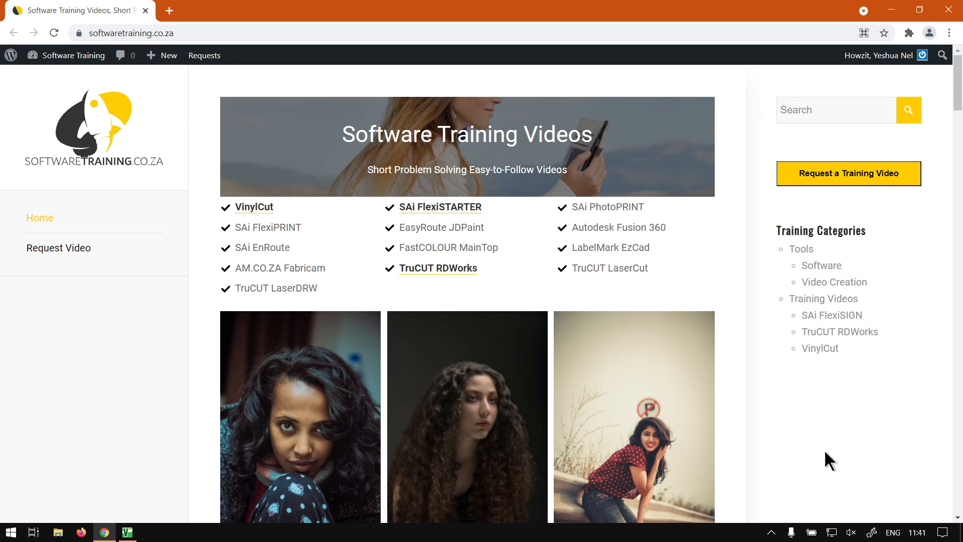
pyautogui.scroll(-10, 823, 451)
pyautogui.scroll(10, 824, 451)
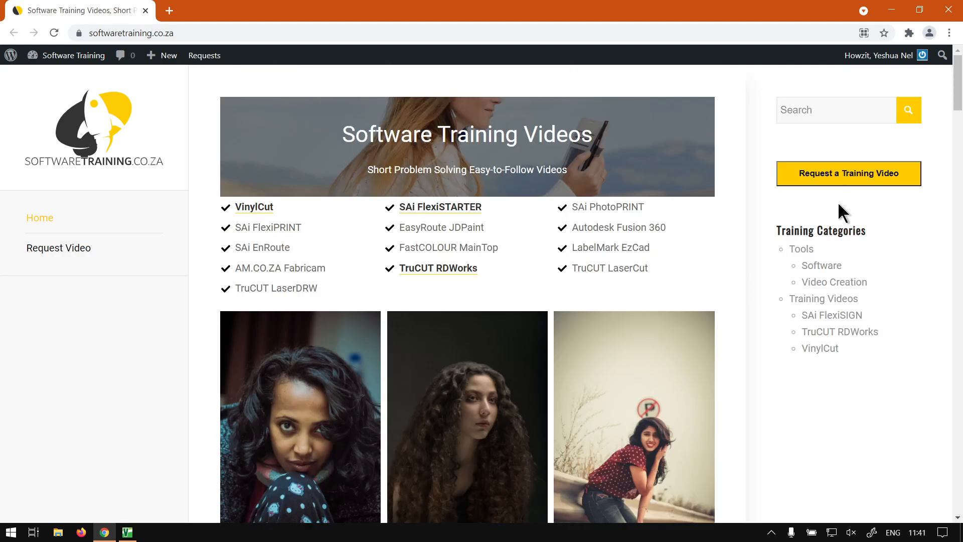